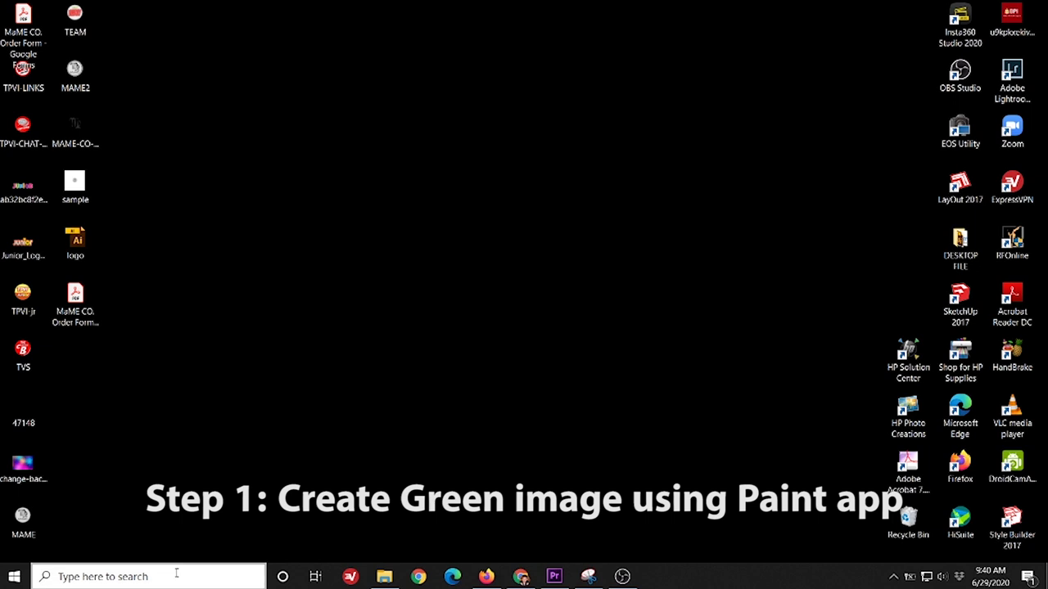
# - Launch Paint and fill the whole blank canvas with green
pyautogui.click(176, 575)
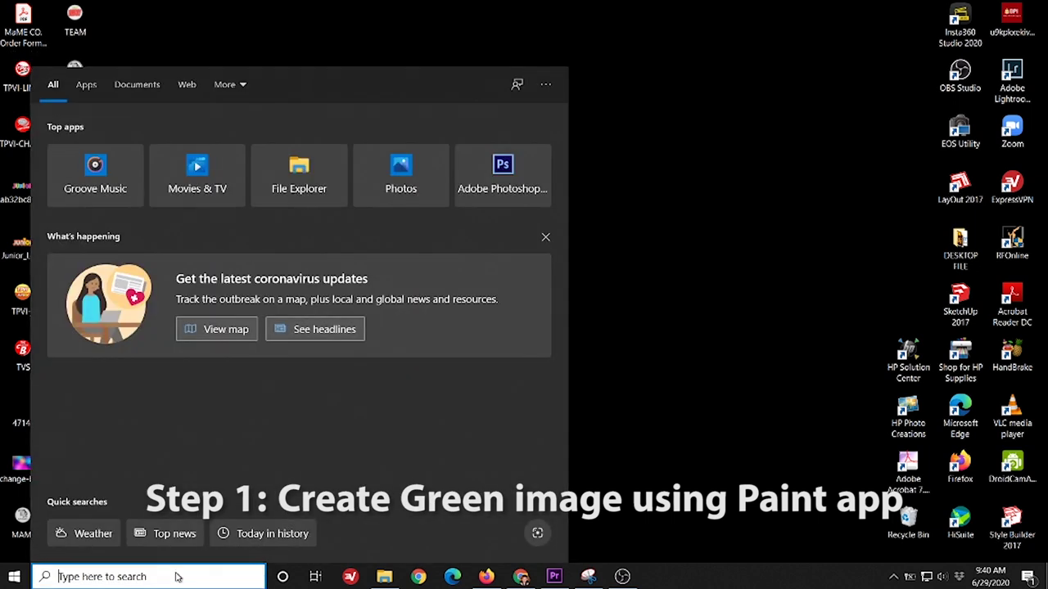
pyautogui.write('paint')
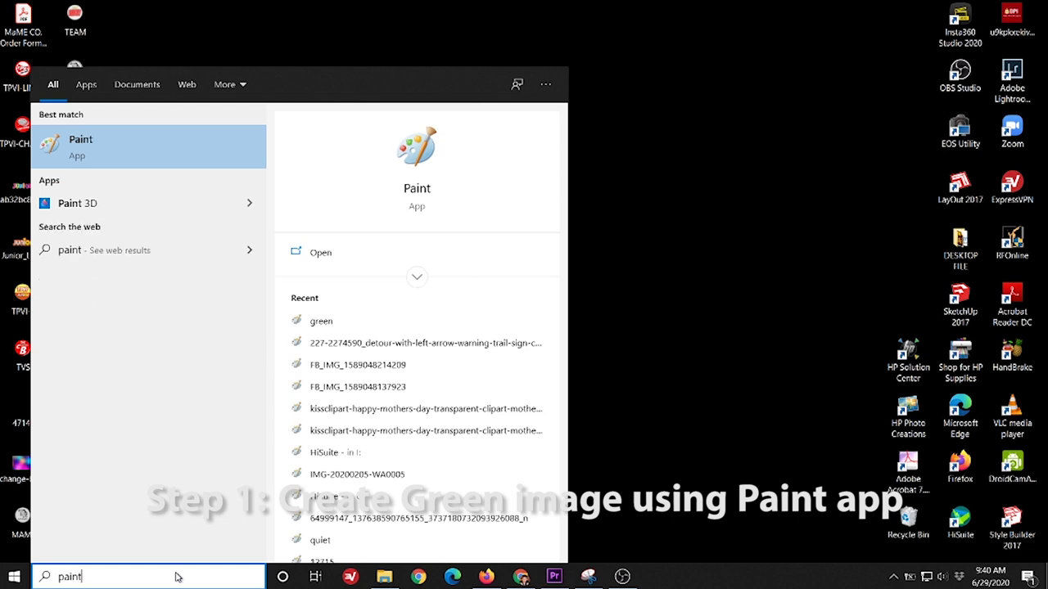
pyautogui.press('Return')
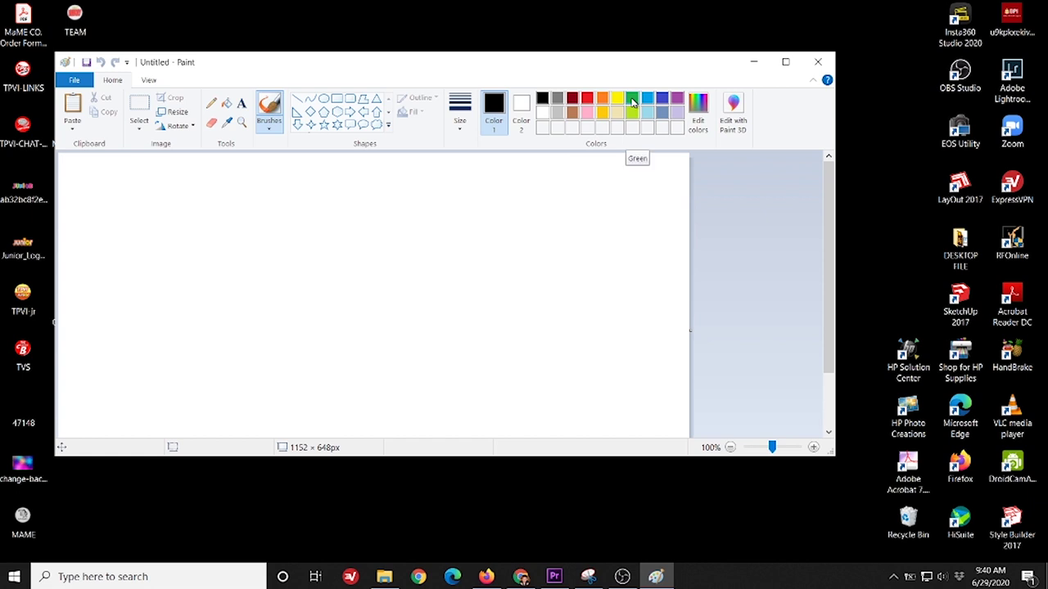
pyautogui.click(632, 100)
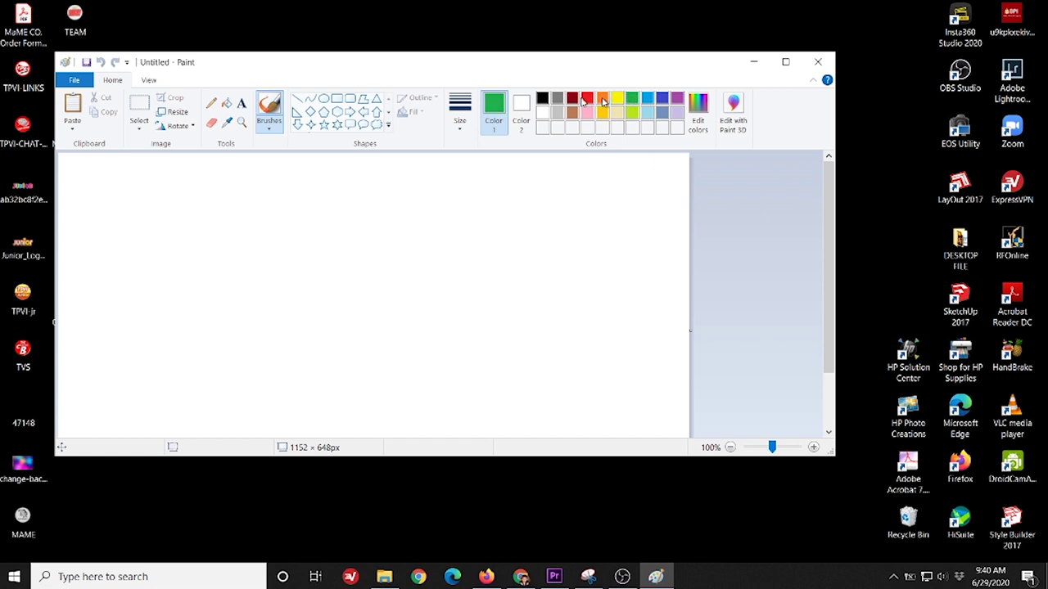
pyautogui.click(228, 106)
pyautogui.click(251, 196)
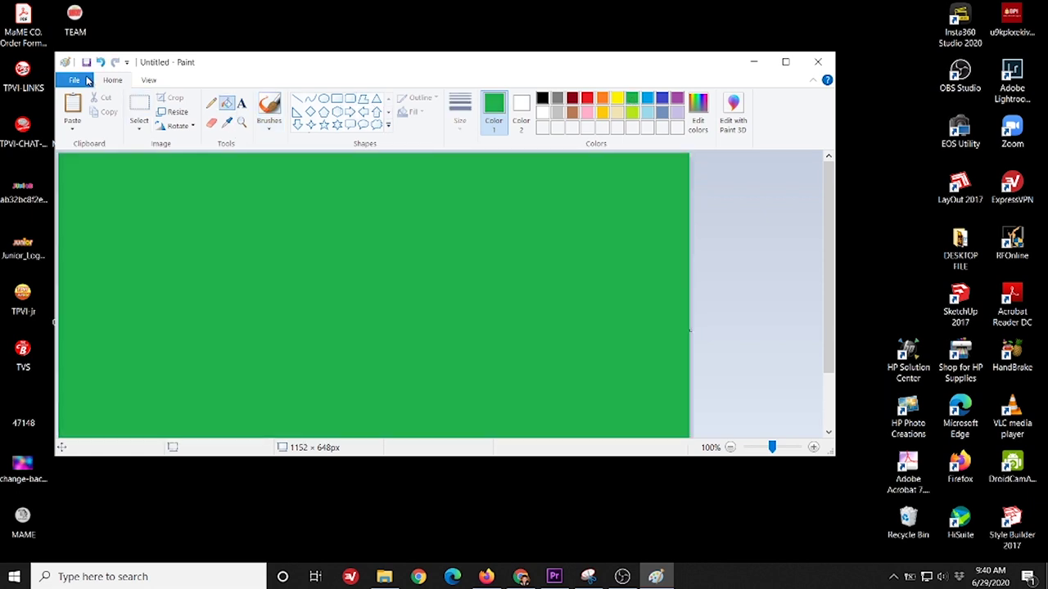
# - Save the picture as green.png, replacing the existing file
pyautogui.click(87, 79)
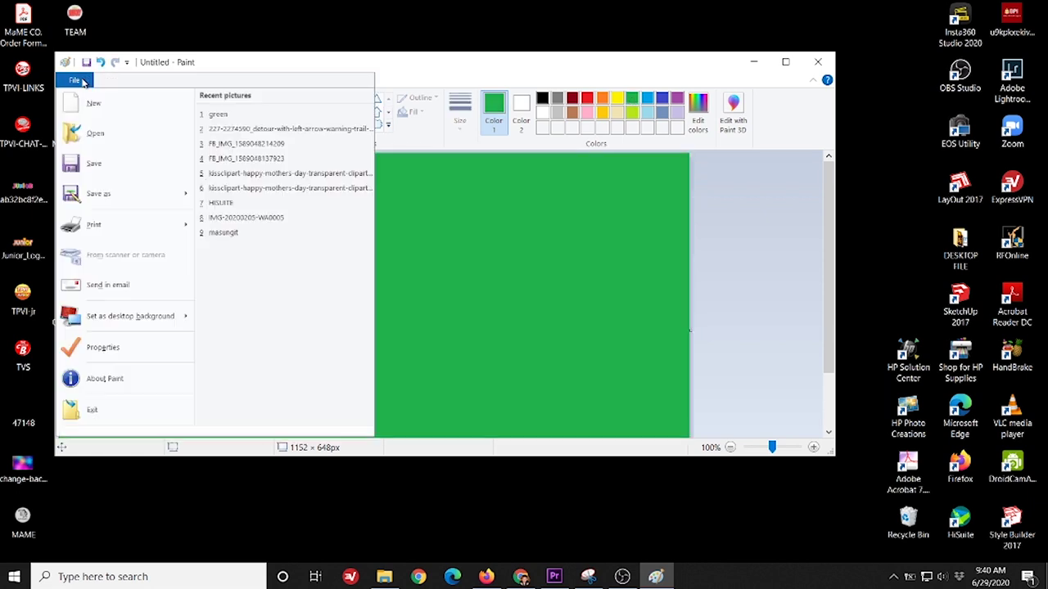
pyautogui.click(112, 196)
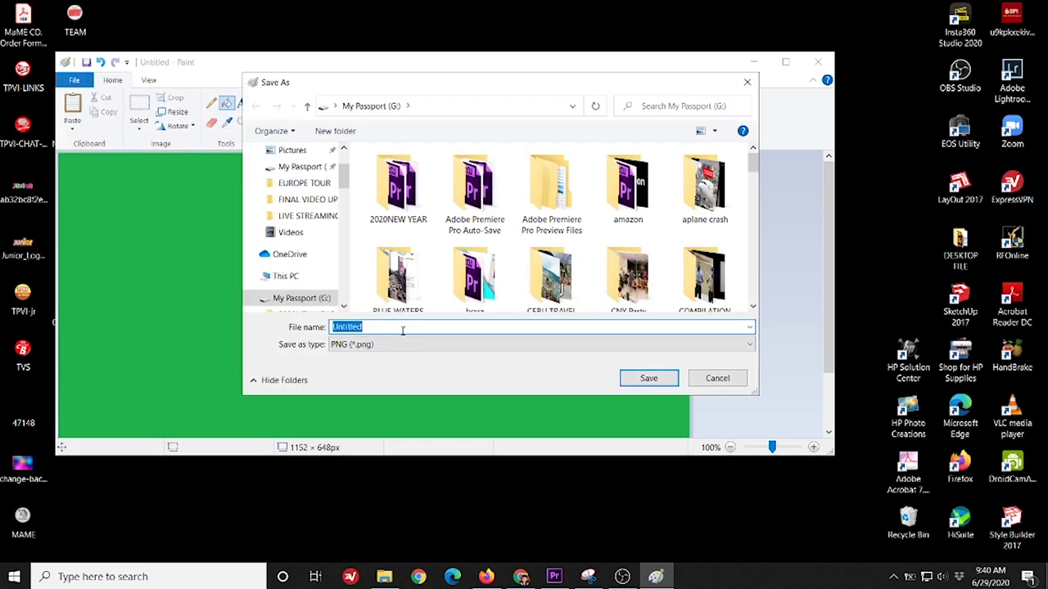
pyautogui.write('green')
pyautogui.press('Return')
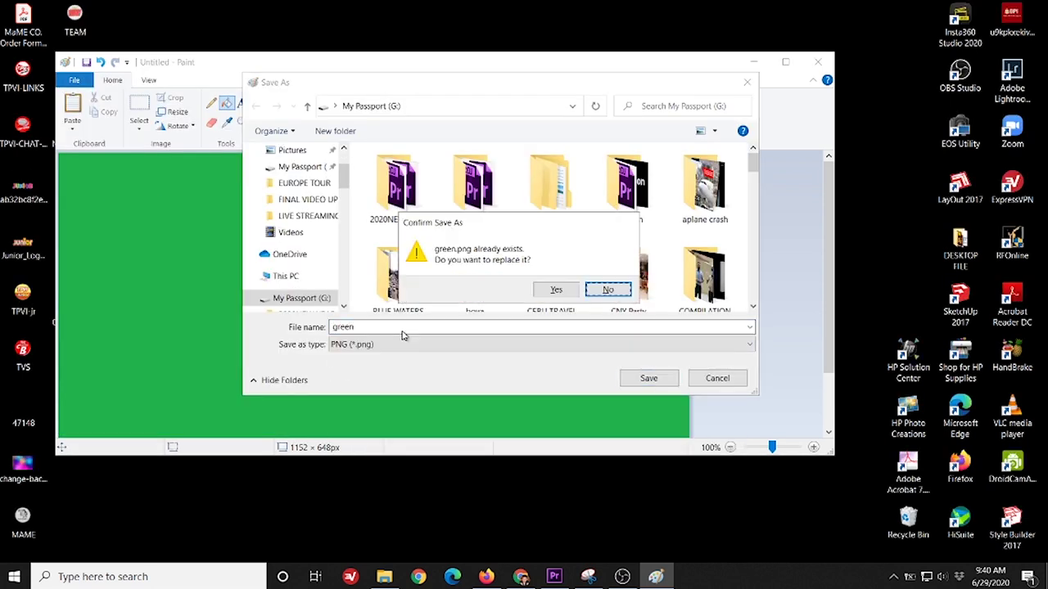
pyautogui.click(556, 290)
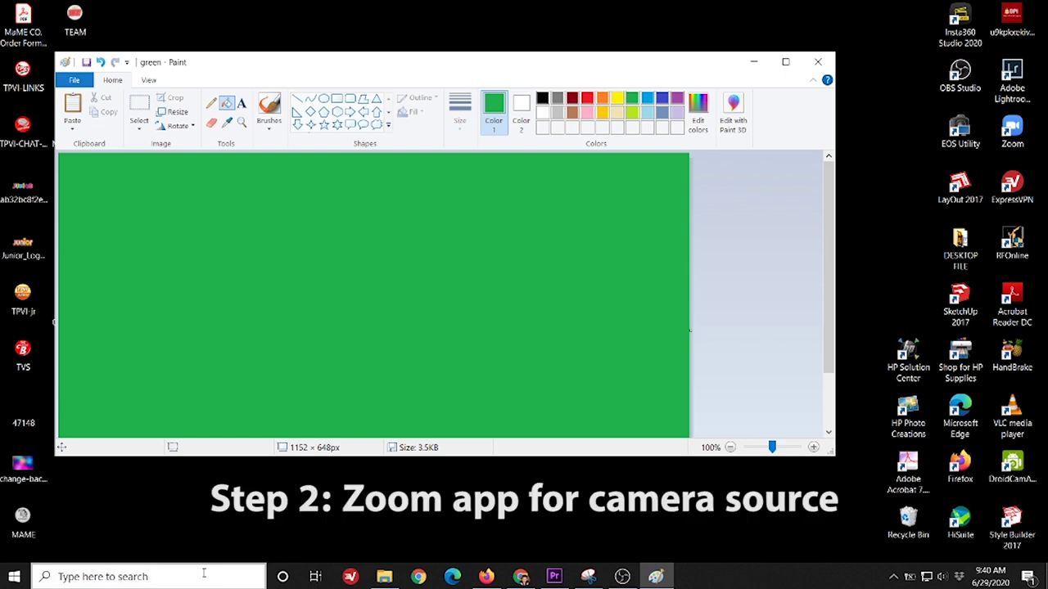
# - Launch Zoom and start a new meeting with the webcam on
pyautogui.click(200, 577)
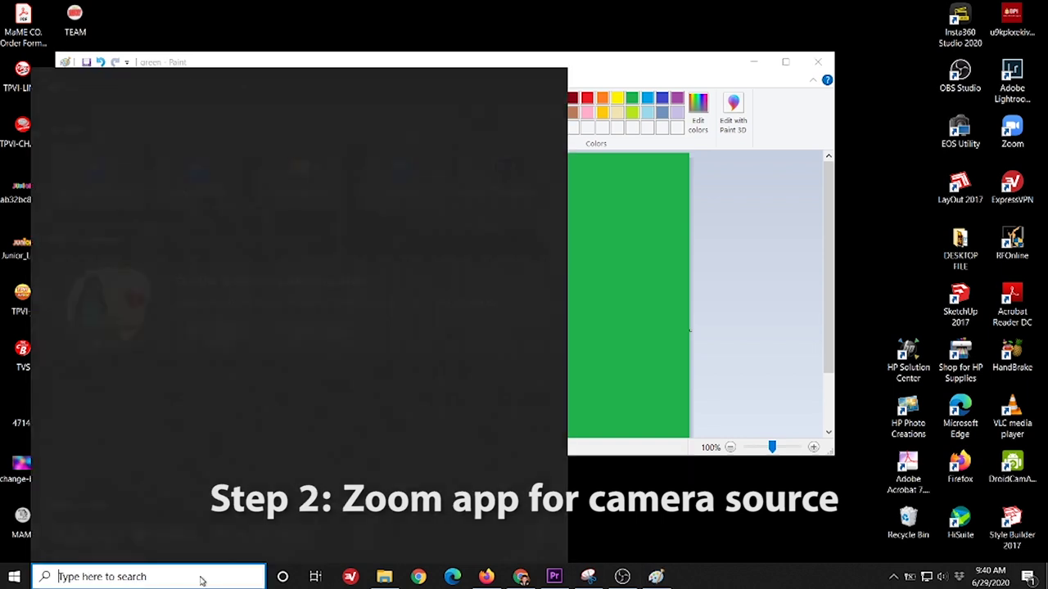
pyautogui.write('zoo')
pyautogui.press('Return')
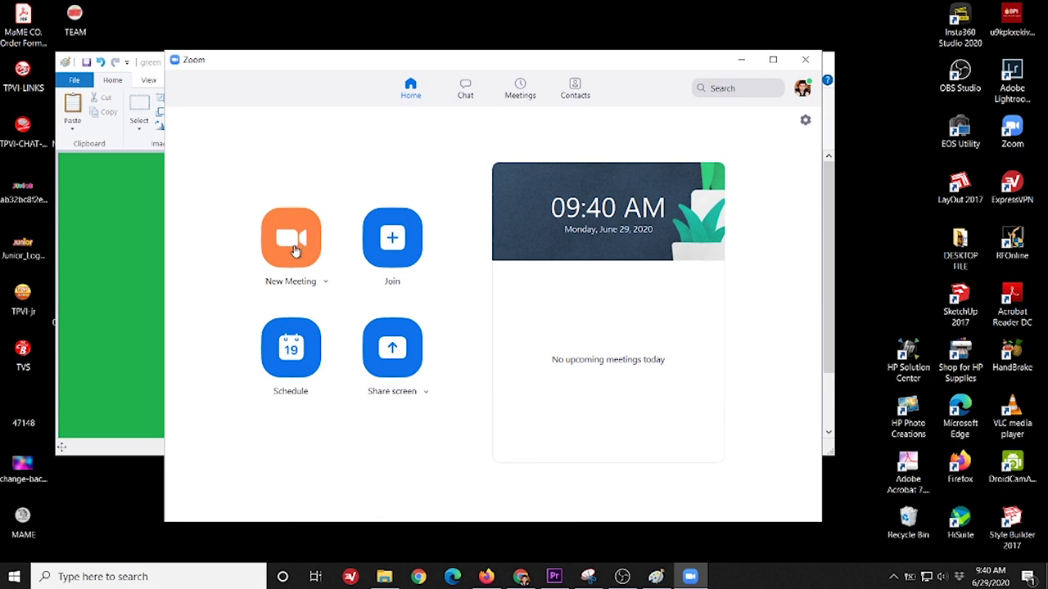
pyautogui.click(293, 251)
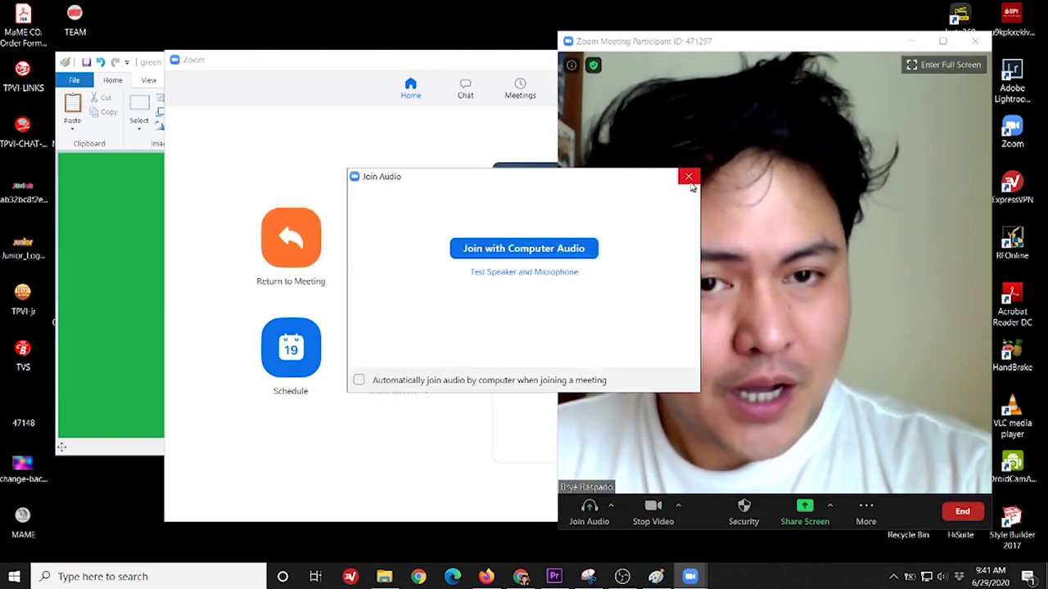
# - Dismiss the Join Audio prompt and show the list of available cameras
pyautogui.click(688, 176)
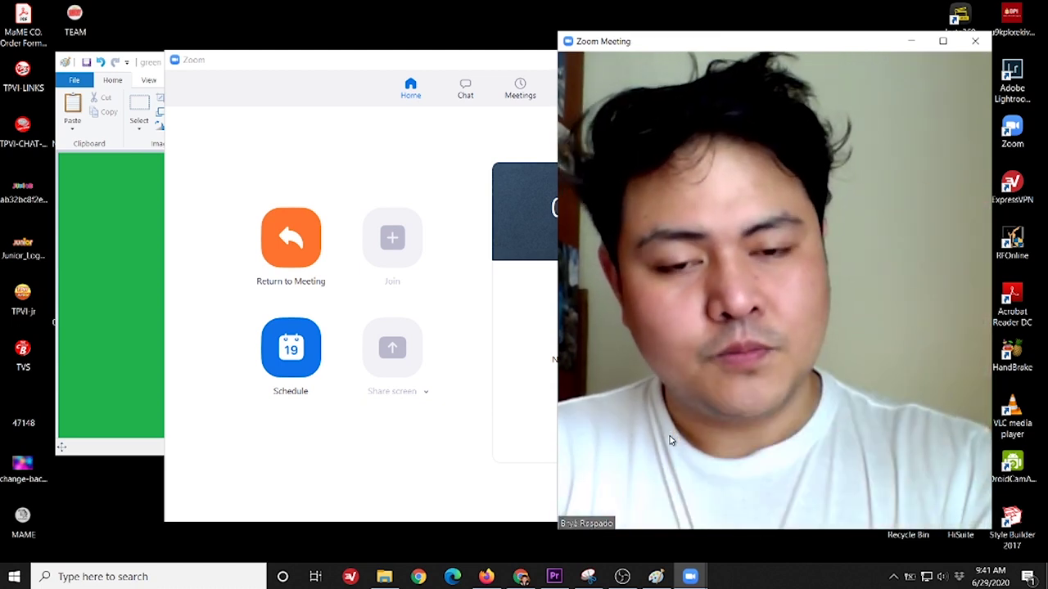
pyautogui.moveTo(675, 474)
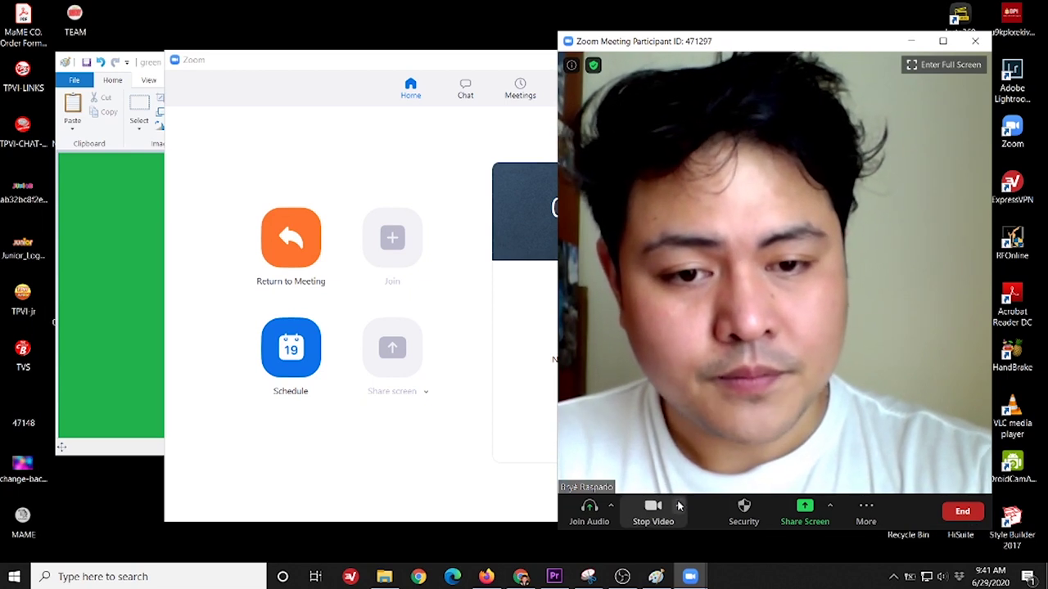
pyautogui.click(680, 509)
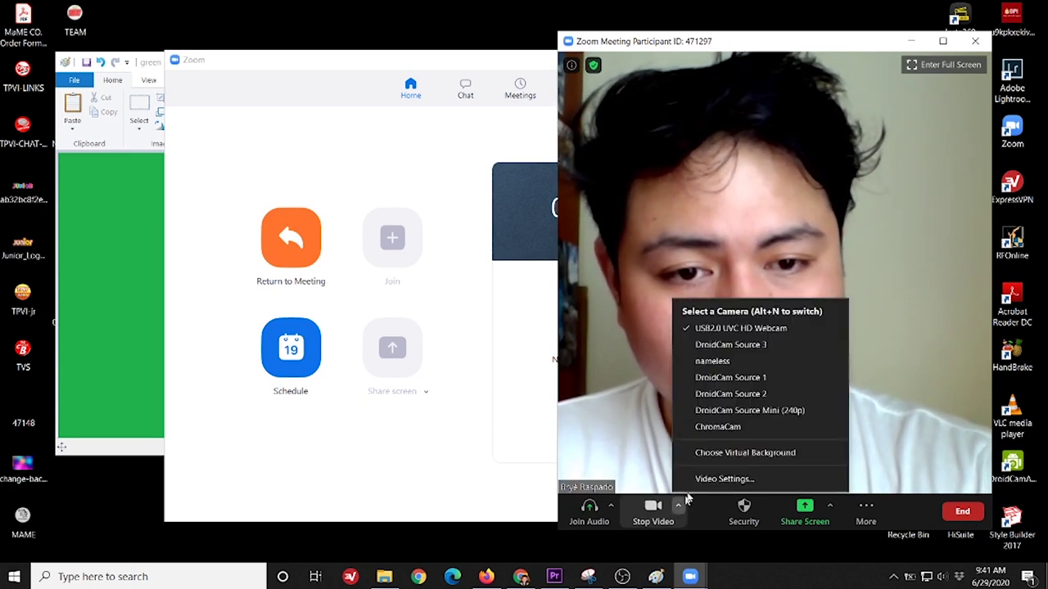
# - Add the 'green' image as Zoom's virtual background, then close the Settings window
pyautogui.click(715, 457)
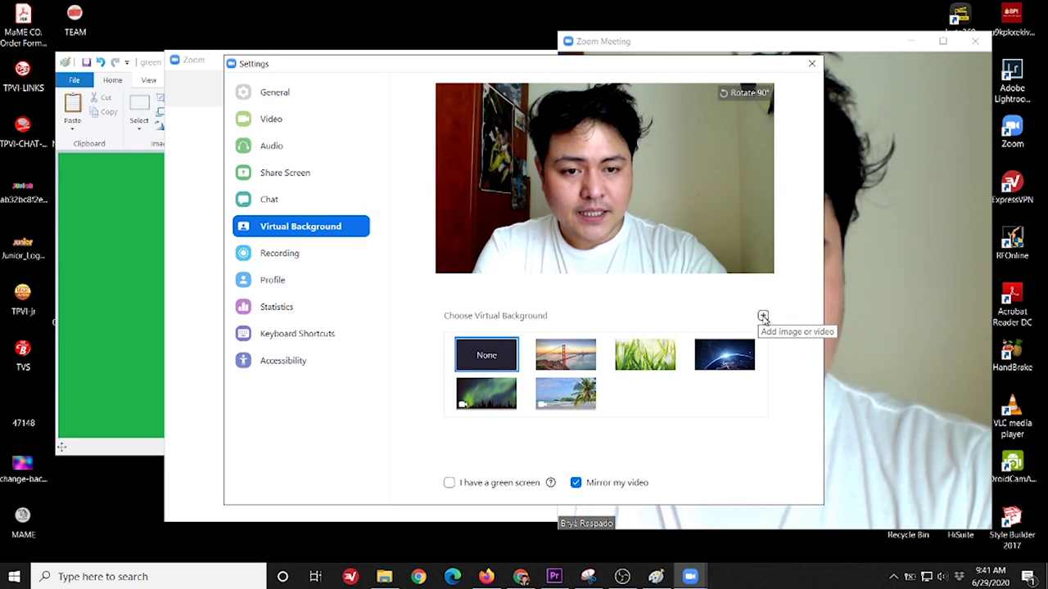
pyautogui.click(763, 317)
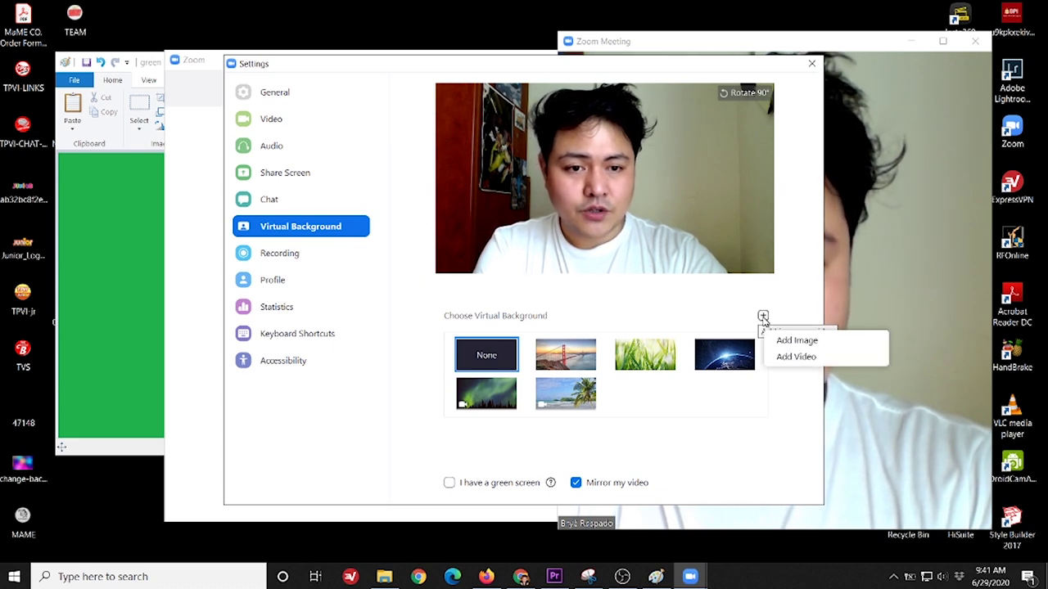
pyautogui.click(785, 341)
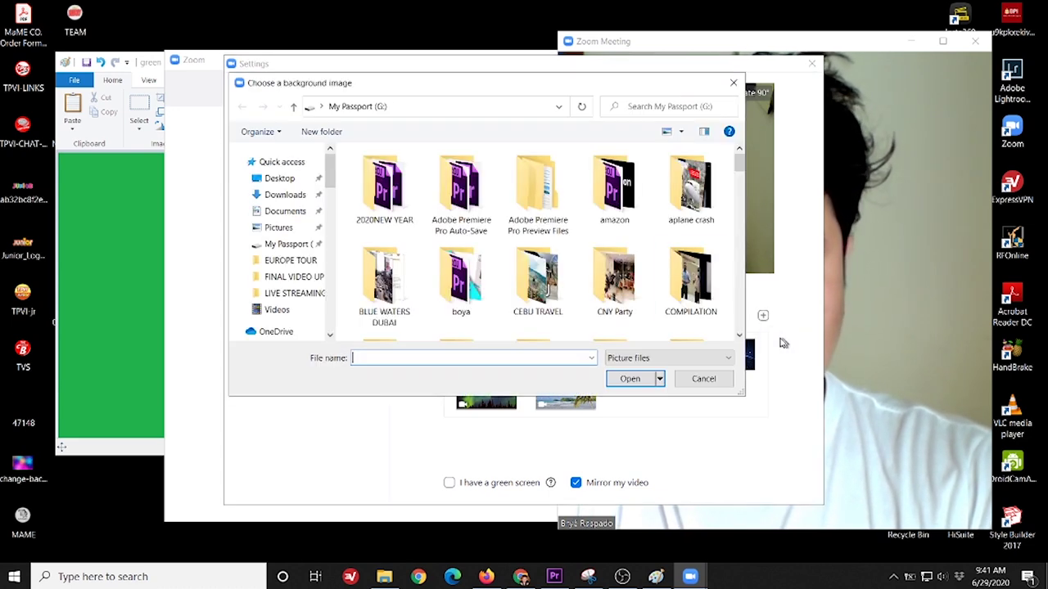
pyautogui.scroll(-5, 491, 290)
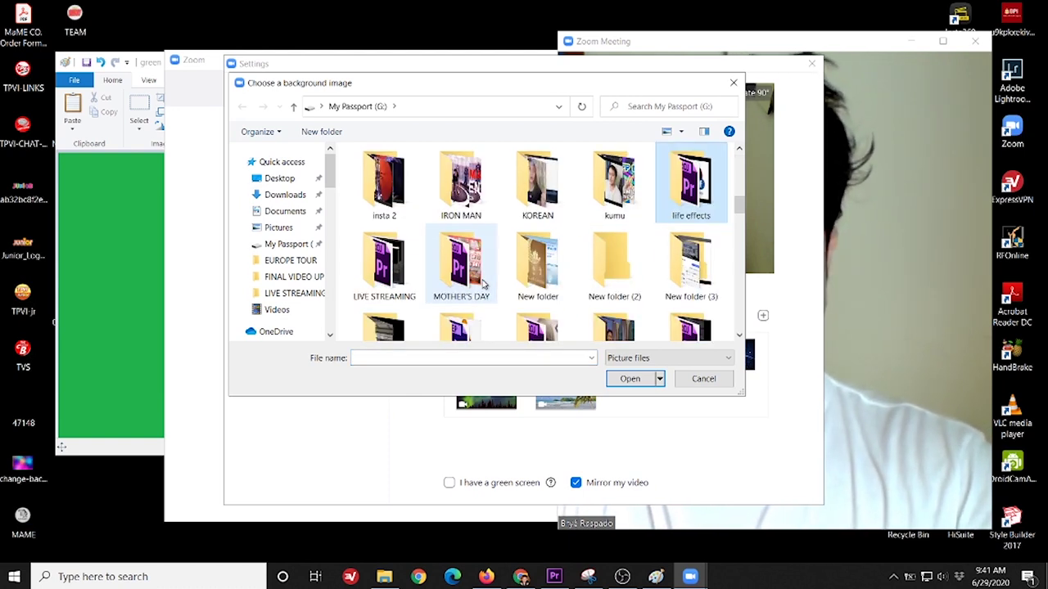
pyautogui.write('green')
pyautogui.press('Return')
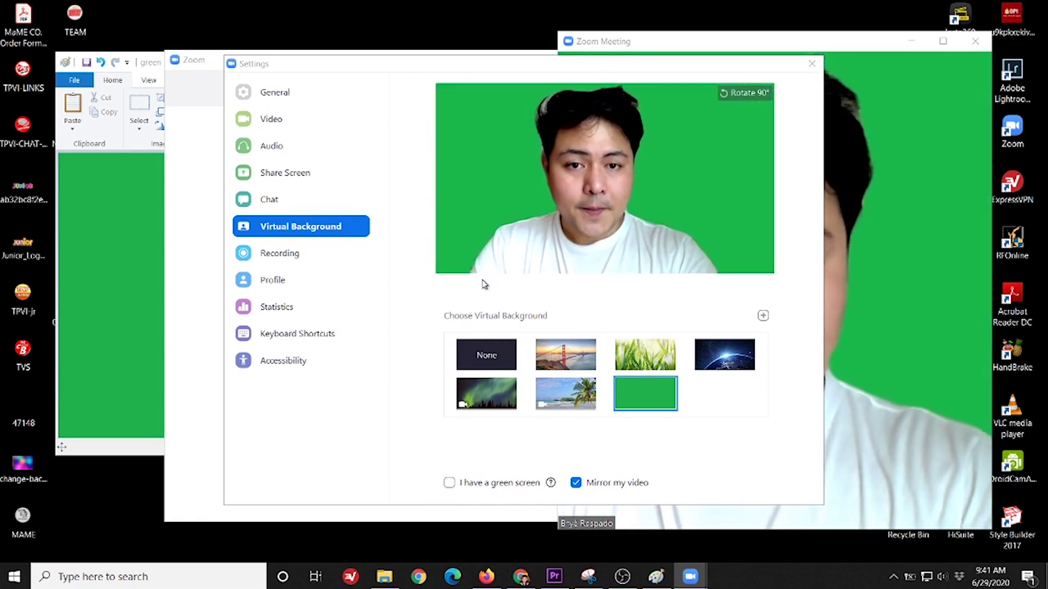
pyautogui.click(811, 63)
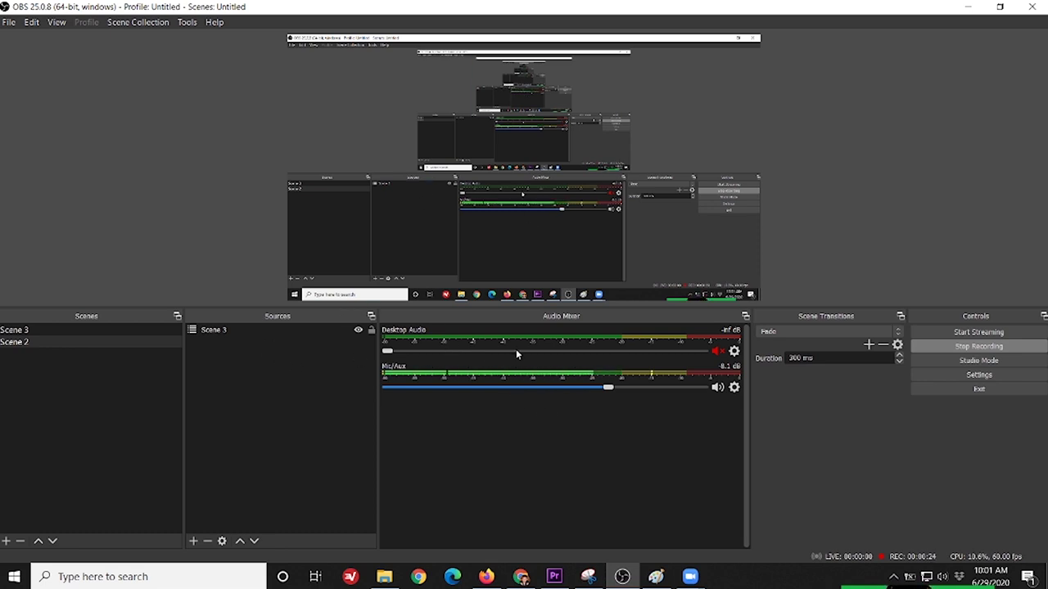
# - Select the display capture in the OBS scene and list the source types to add
pyautogui.click(620, 192)
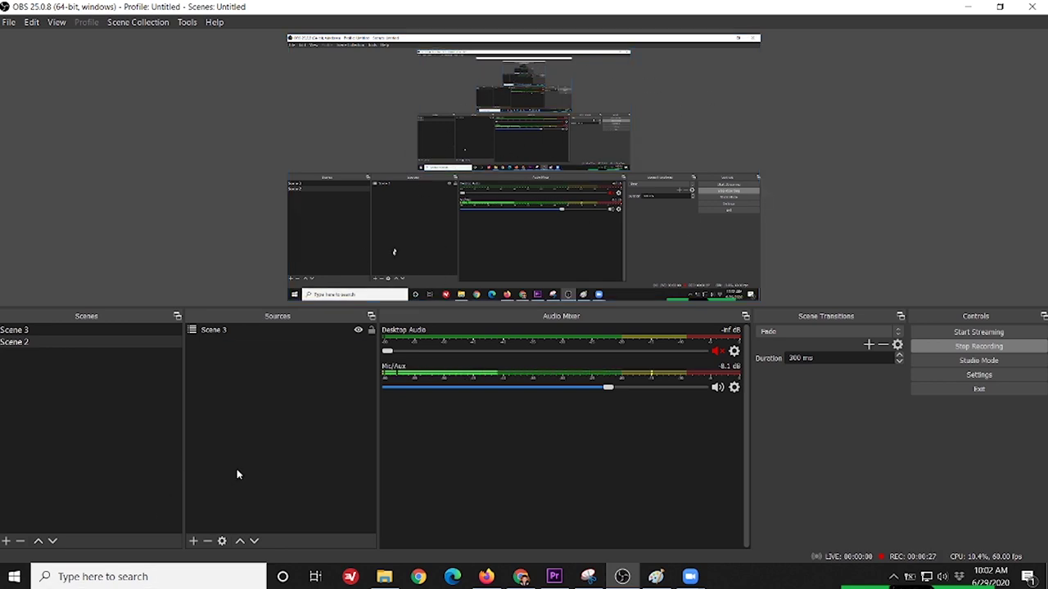
pyautogui.click(193, 541)
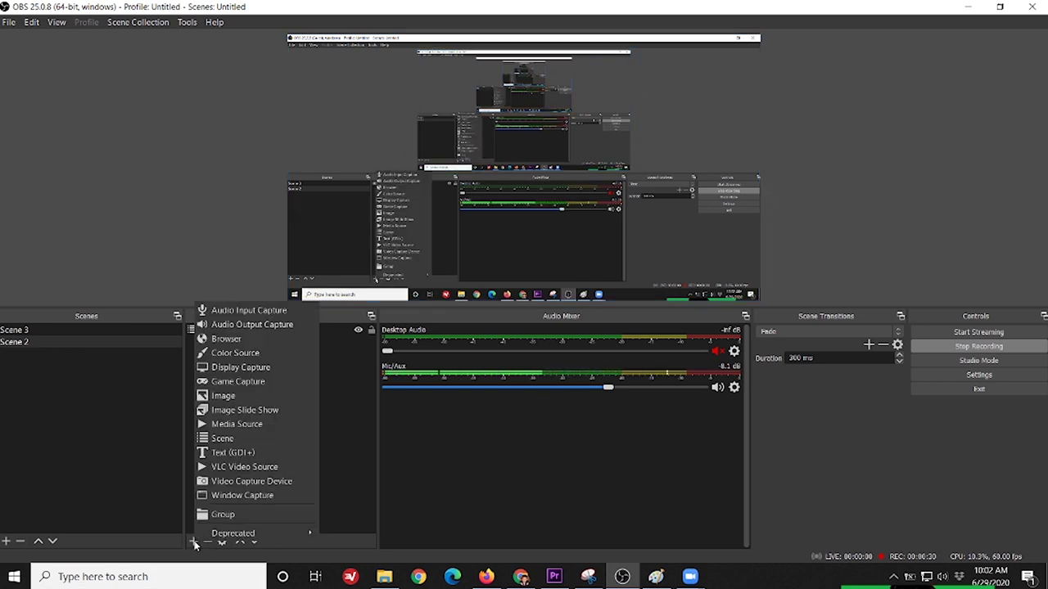
# - Add a Window Capture source named 'zoom' capturing Zoom via Windows Graphics Capture
pyautogui.click(268, 499)
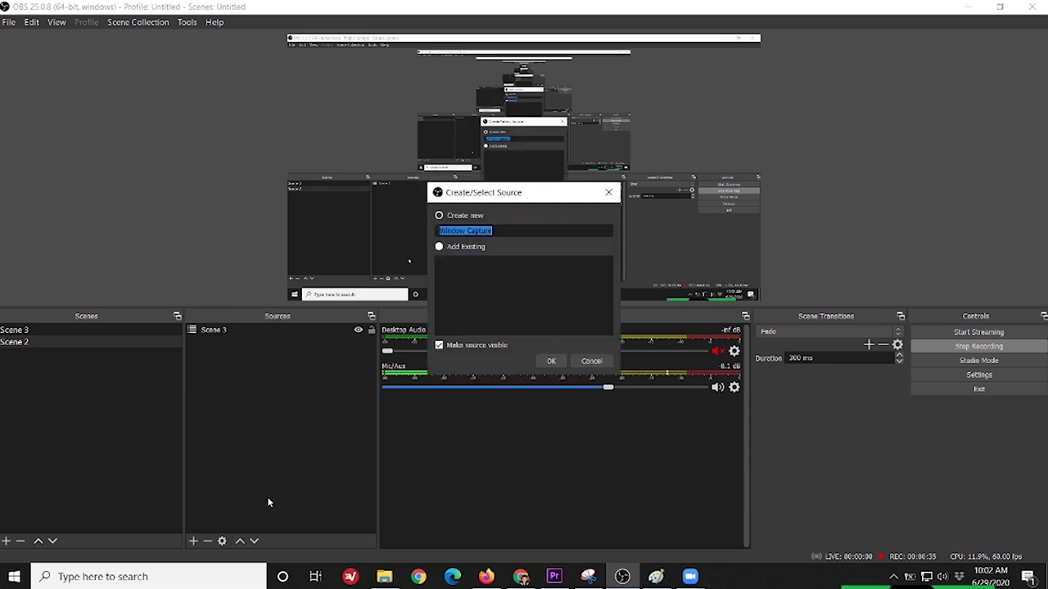
pyautogui.write('zoom')
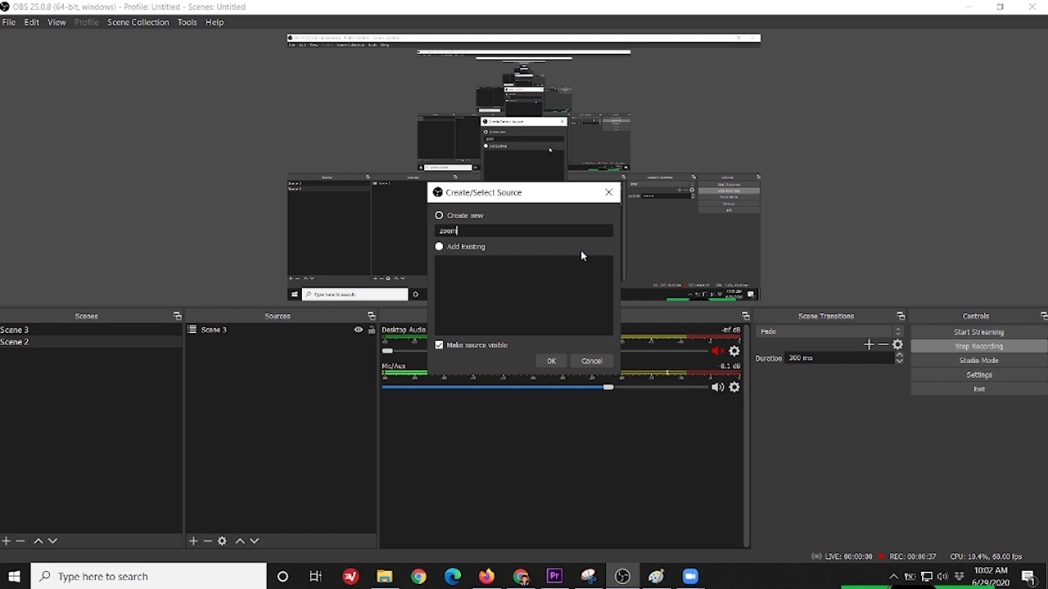
pyautogui.press('Return')
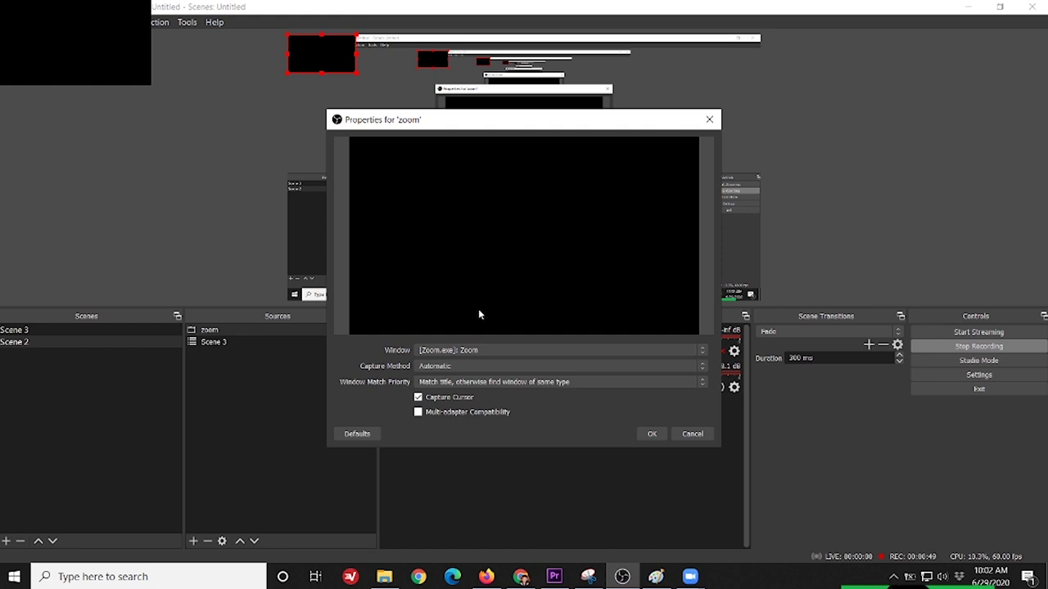
pyautogui.click(447, 368)
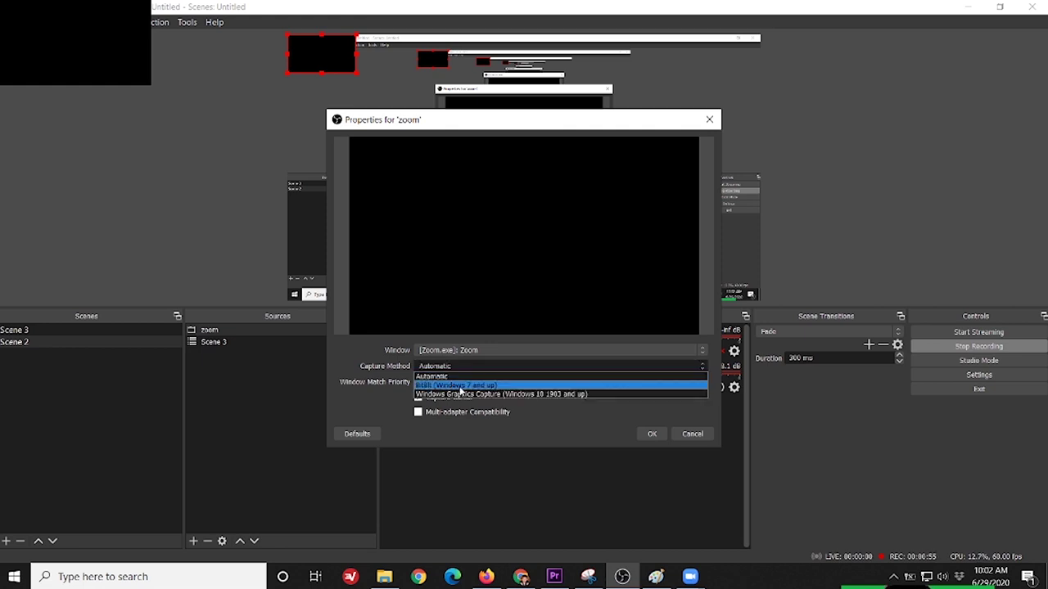
pyautogui.click(505, 394)
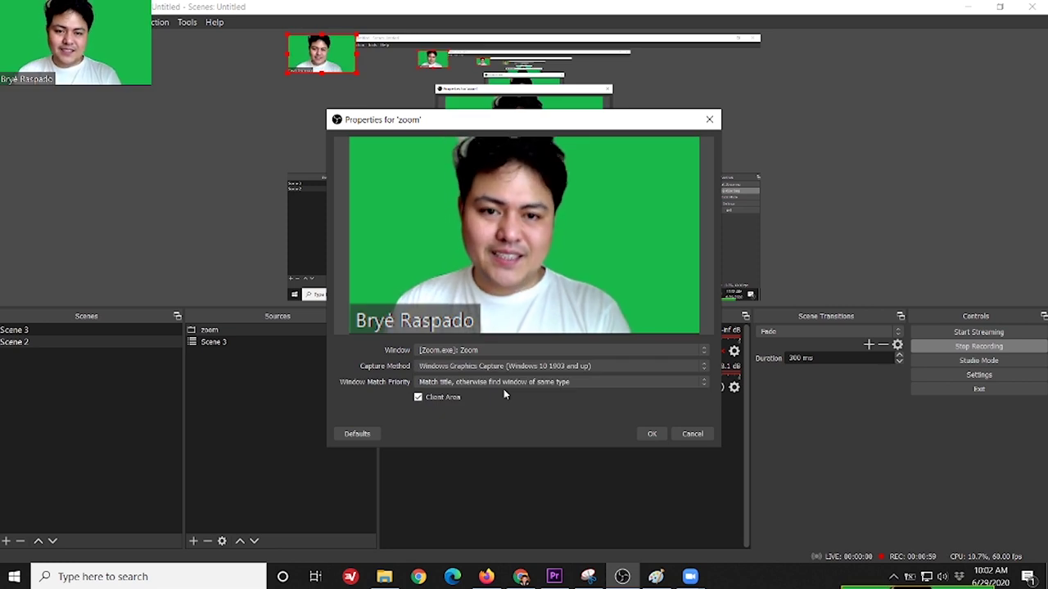
pyautogui.click(643, 434)
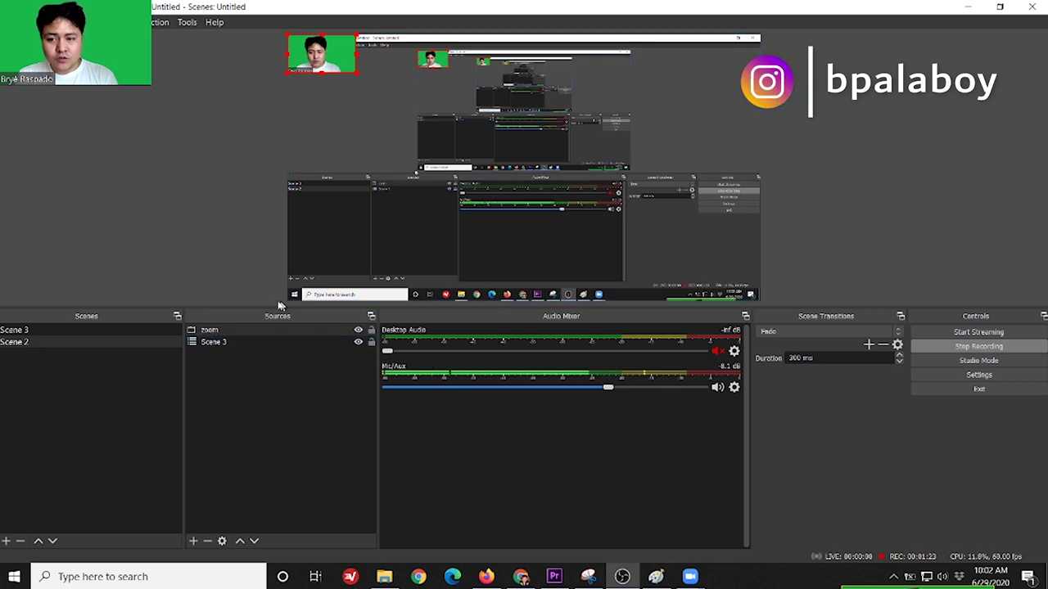
# - Add a Chroma Key filter, keeping its default name, to the zoom source
pyautogui.rightClick(211, 333)
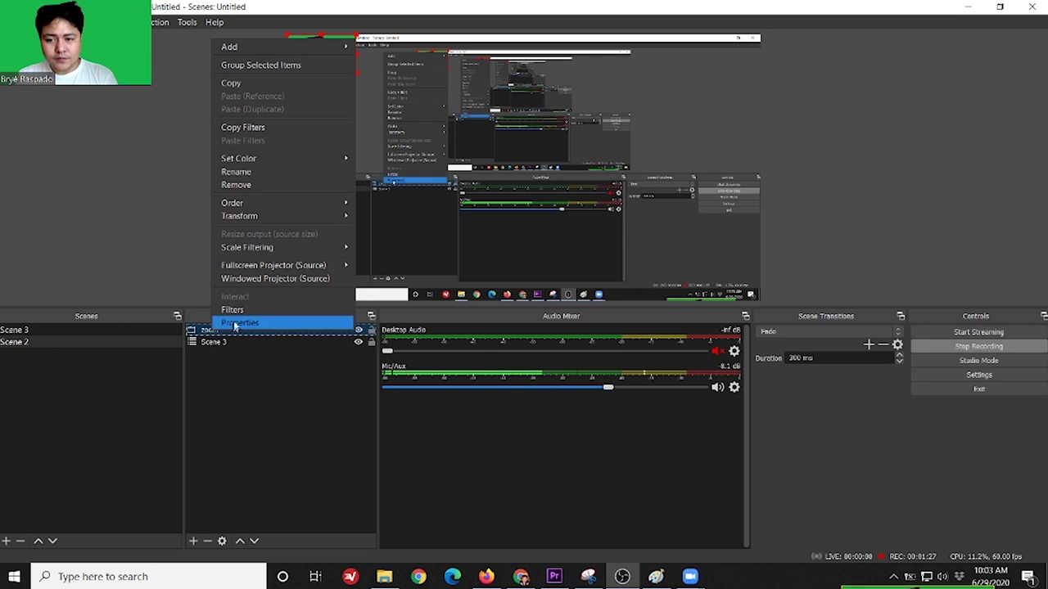
pyautogui.click(232, 312)
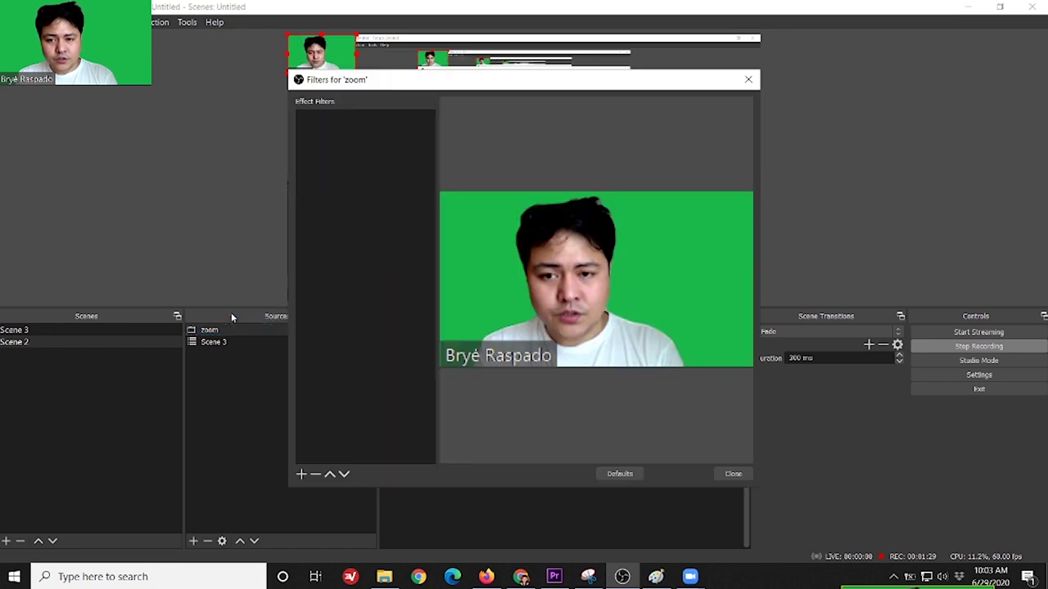
pyautogui.click(301, 474)
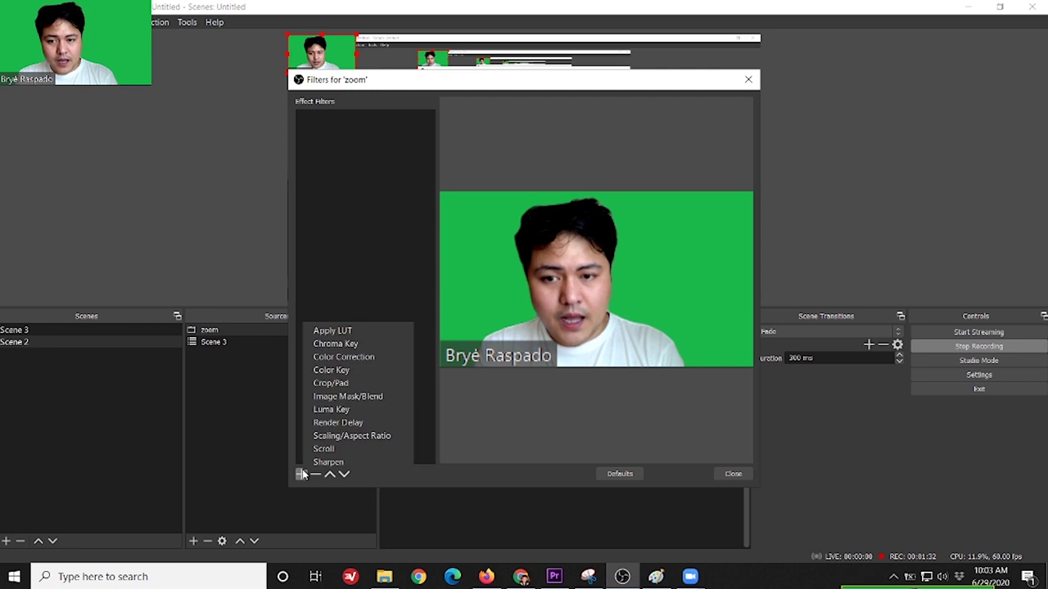
pyautogui.click(341, 345)
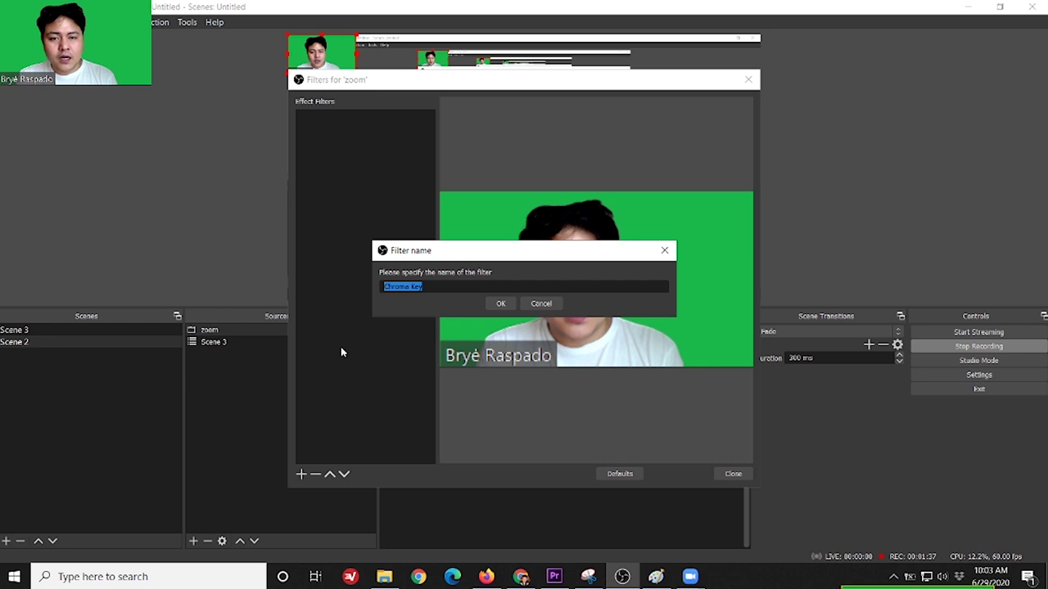
pyautogui.click(498, 304)
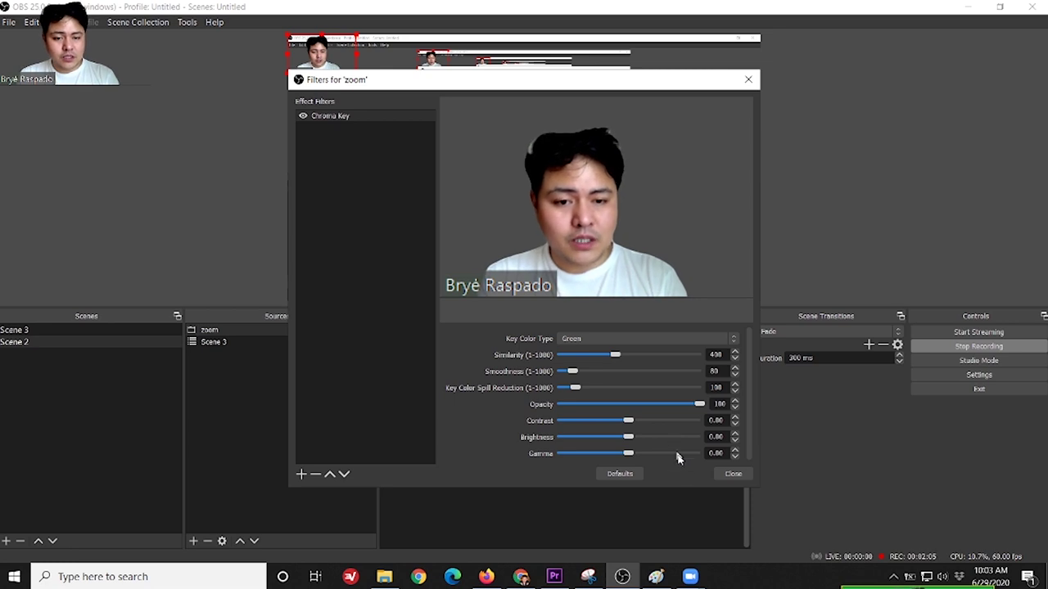
# - Close Filters, enlarge the zoom webcam, and drag it into the bottom-right corner
pyautogui.click(732, 474)
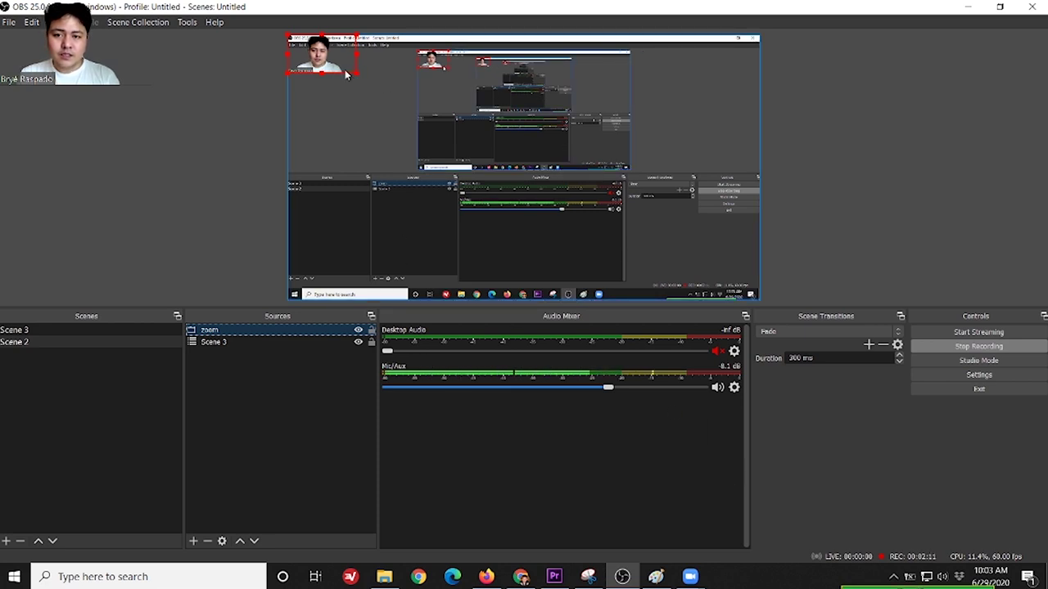
pyautogui.moveTo(346, 74); pyautogui.dragTo(747, 289)
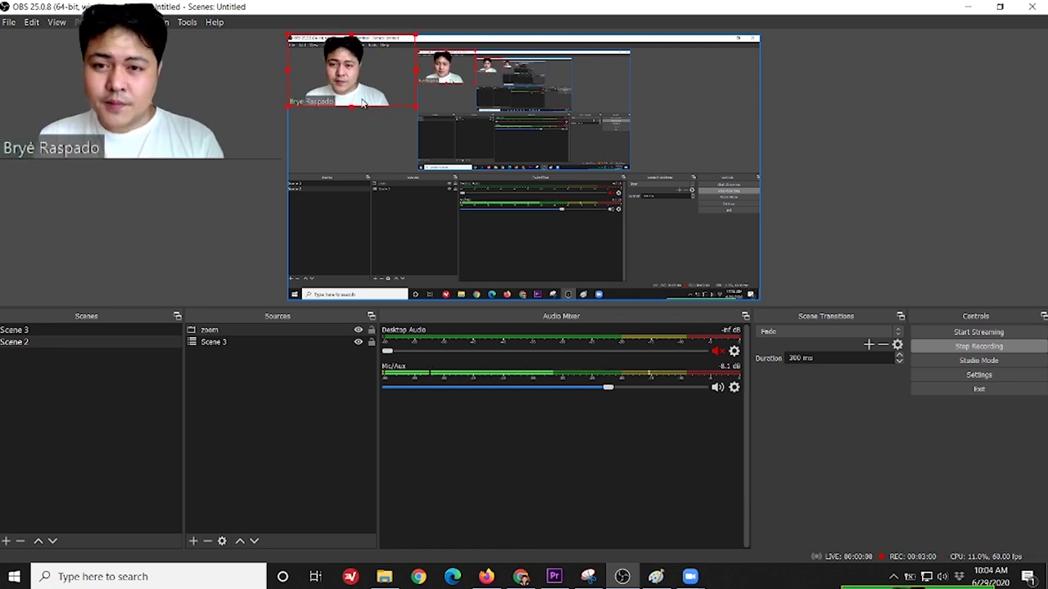
pyautogui.moveTo(373, 102); pyautogui.dragTo(706, 283)
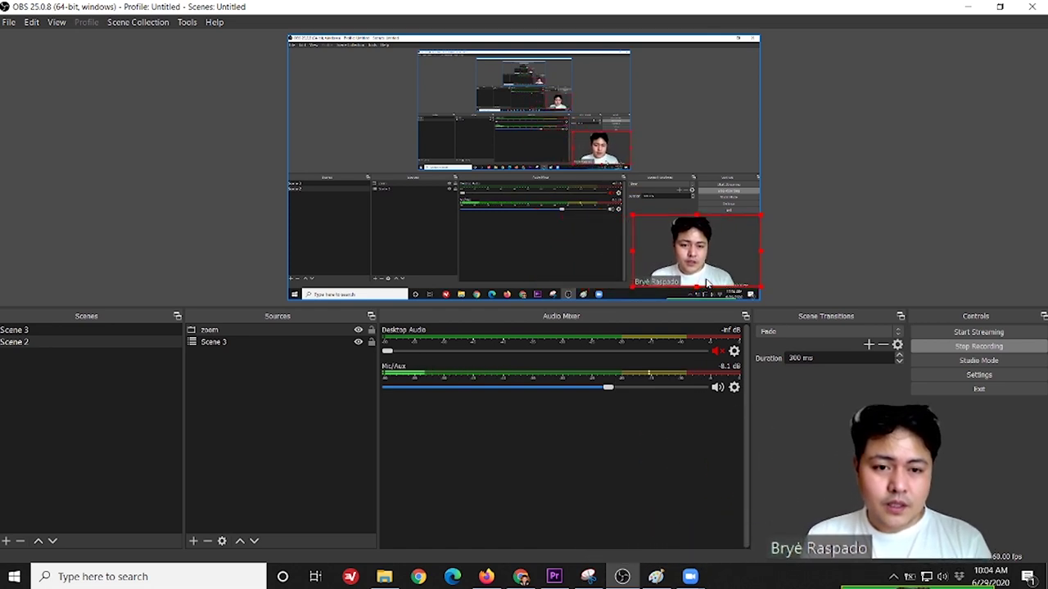